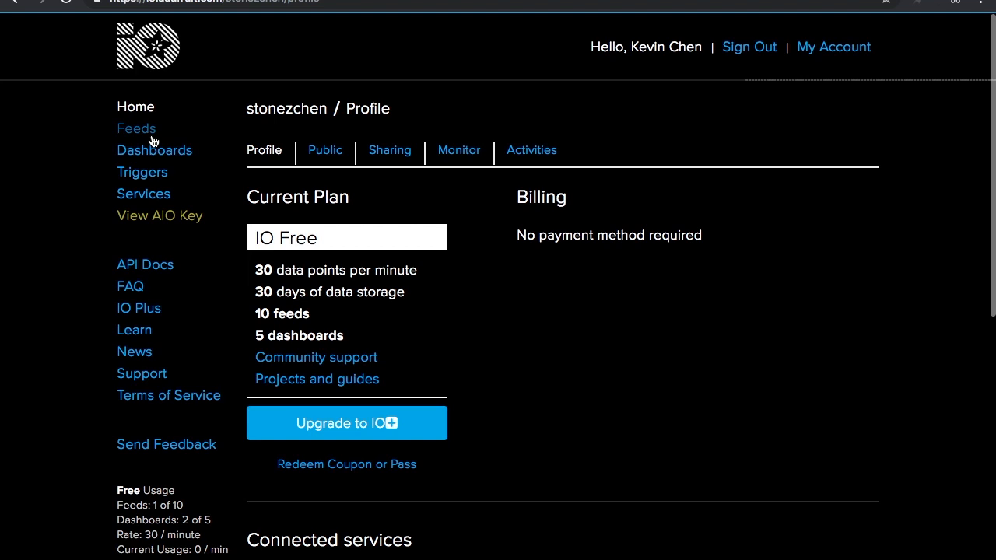
Create a new feed group named "Home Control" on the Feeds page.
{"action": "left_click", "coordinate": [152, 140]}
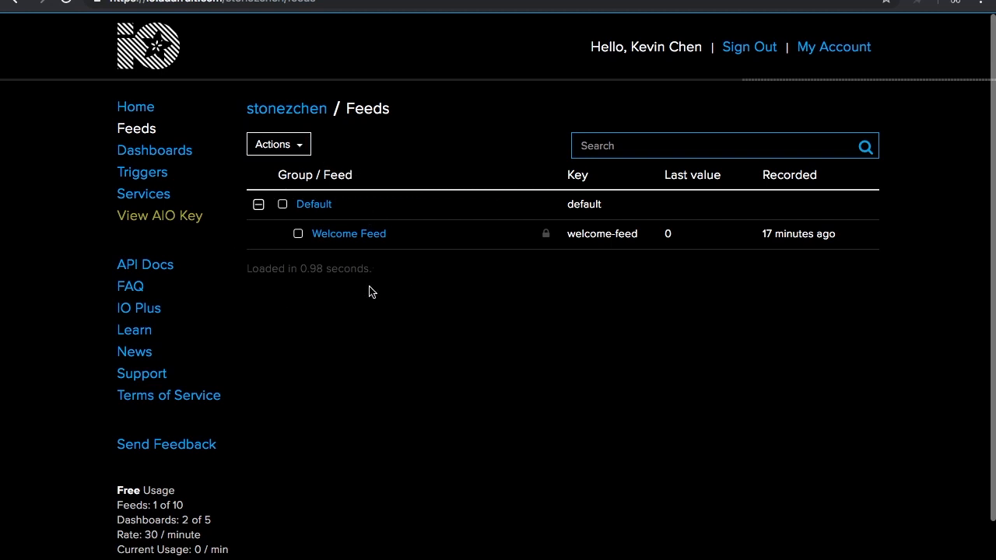
{"action": "left_click", "coordinate": [299, 147]}
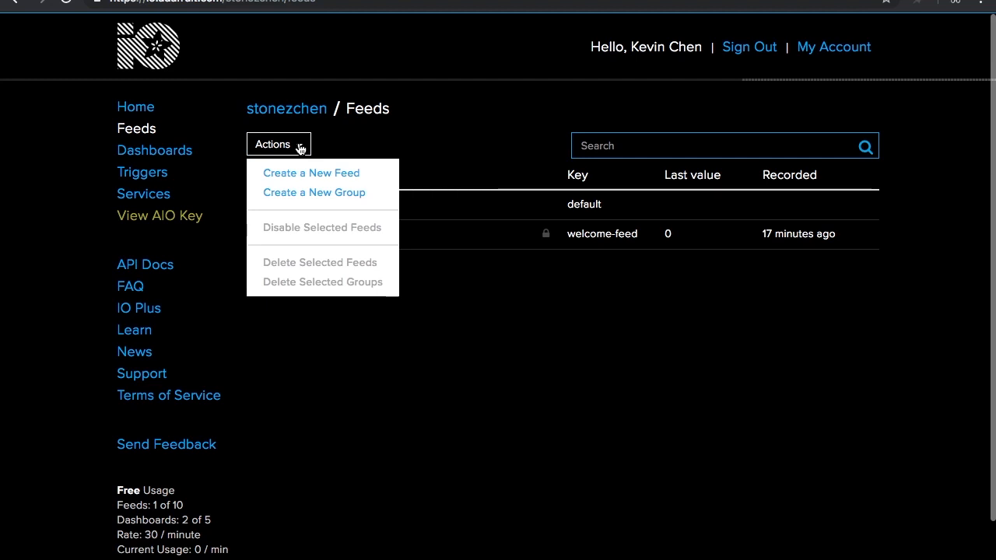
{"action": "left_click", "coordinate": [325, 194]}
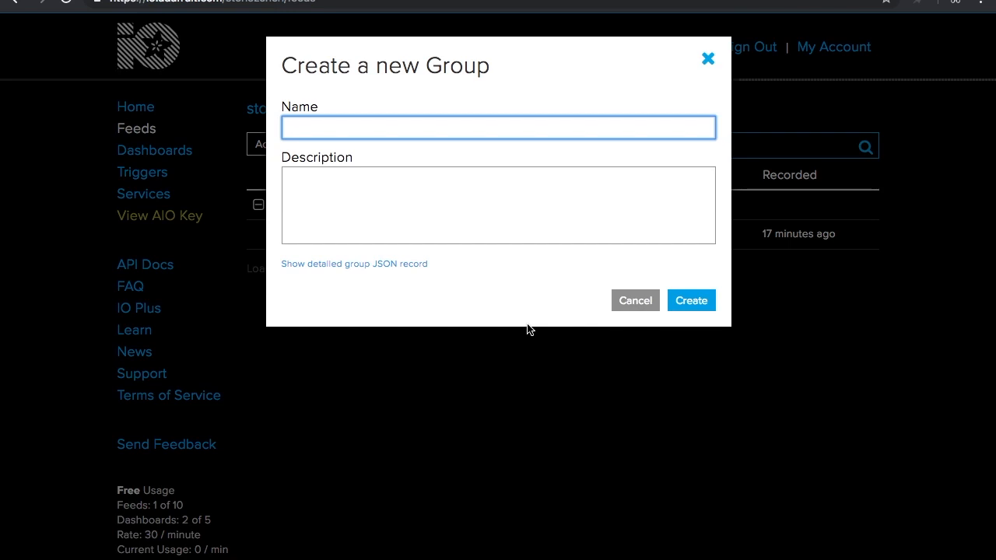
{"action": "type", "text": "Home Control"}
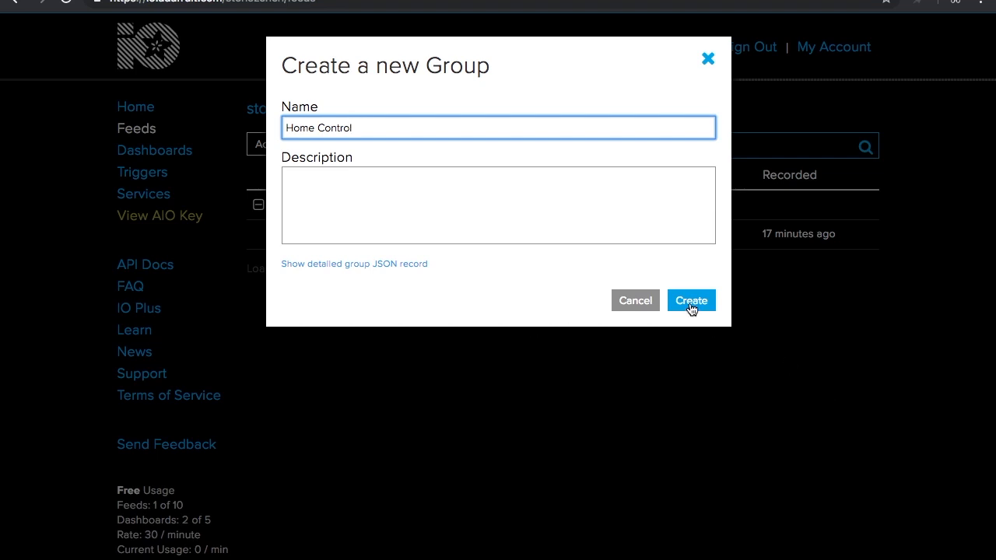
{"action": "left_click", "coordinate": [691, 307]}
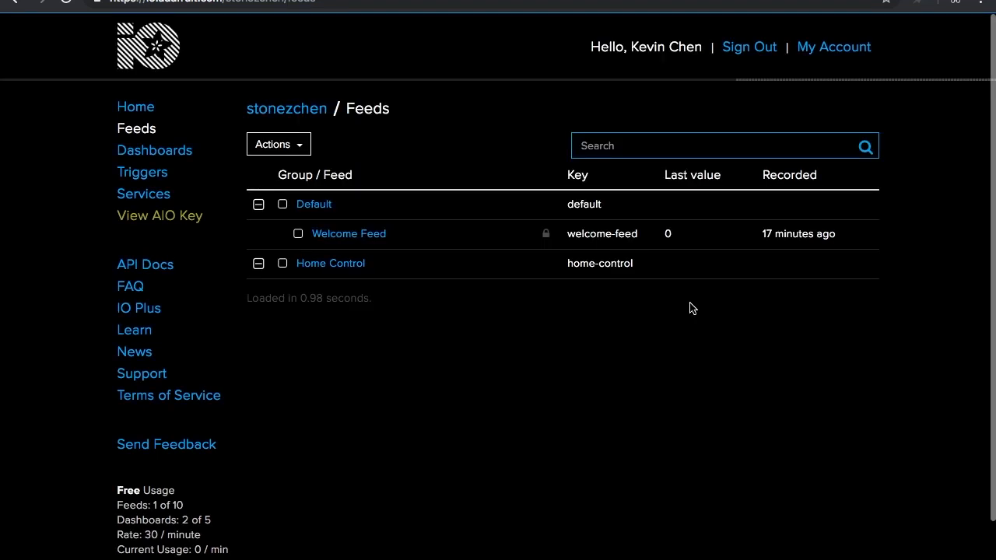
Create a feed named "Light 1" and assign it to the Home Control group instead of Default.
{"action": "left_click", "coordinate": [290, 152]}
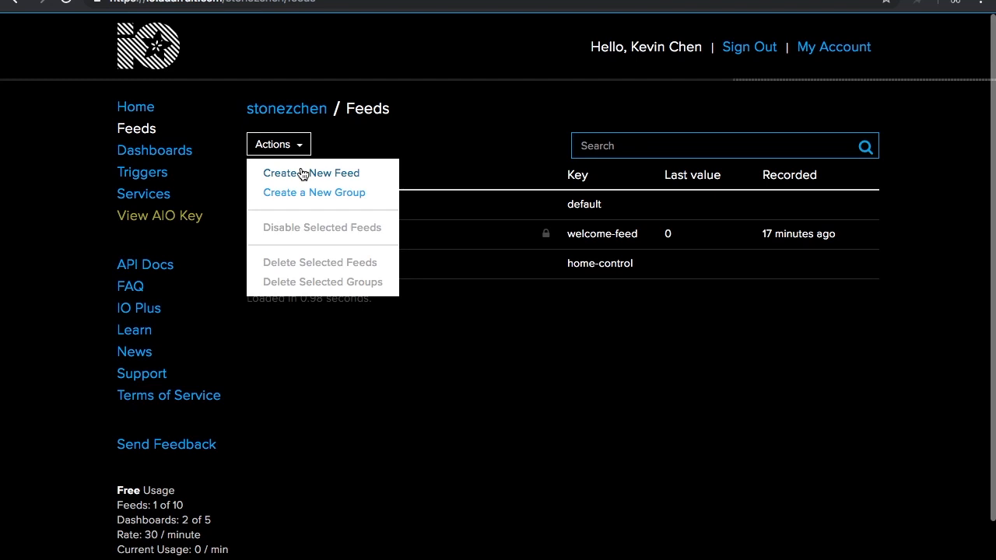
{"action": "left_click", "coordinate": [303, 174]}
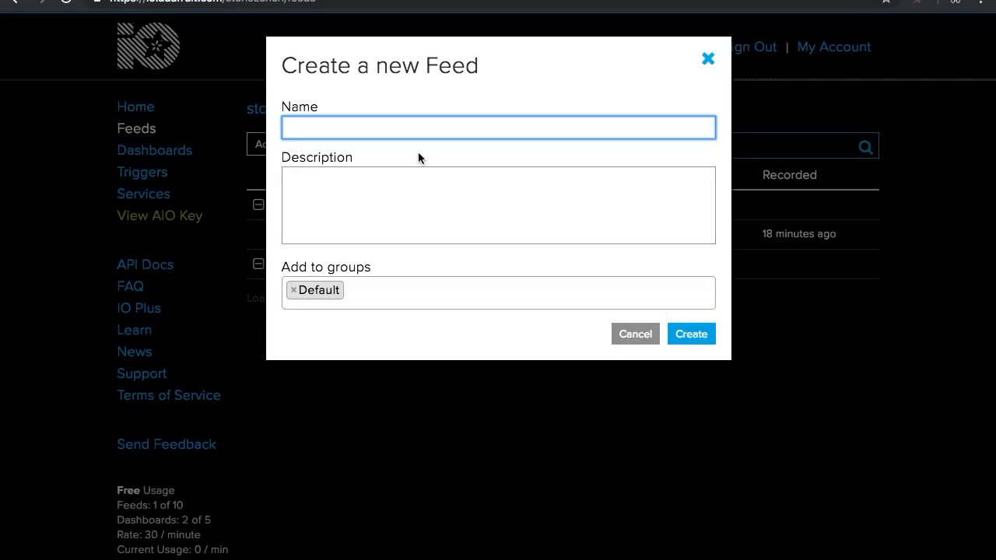
{"action": "type", "text": "Light 1"}
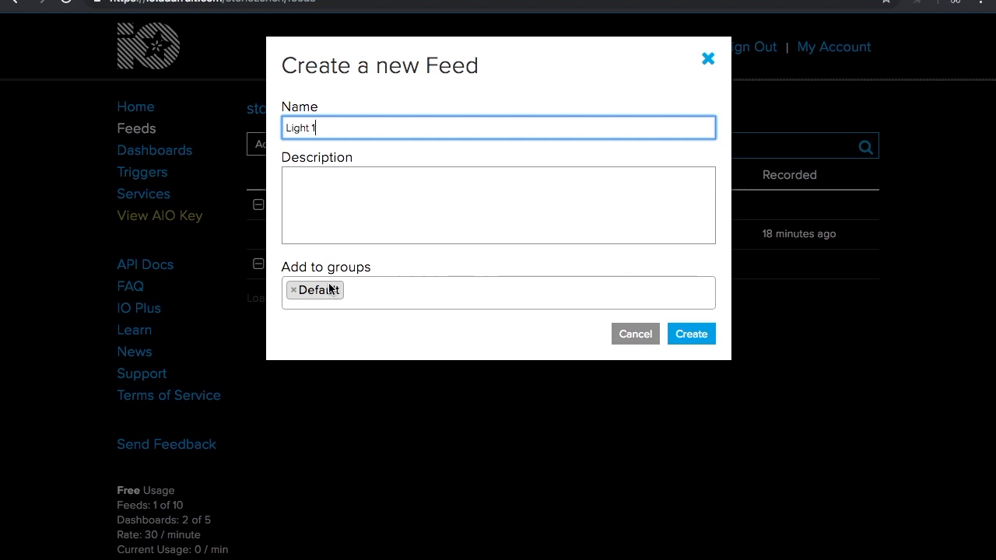
{"action": "left_click", "coordinate": [294, 293]}
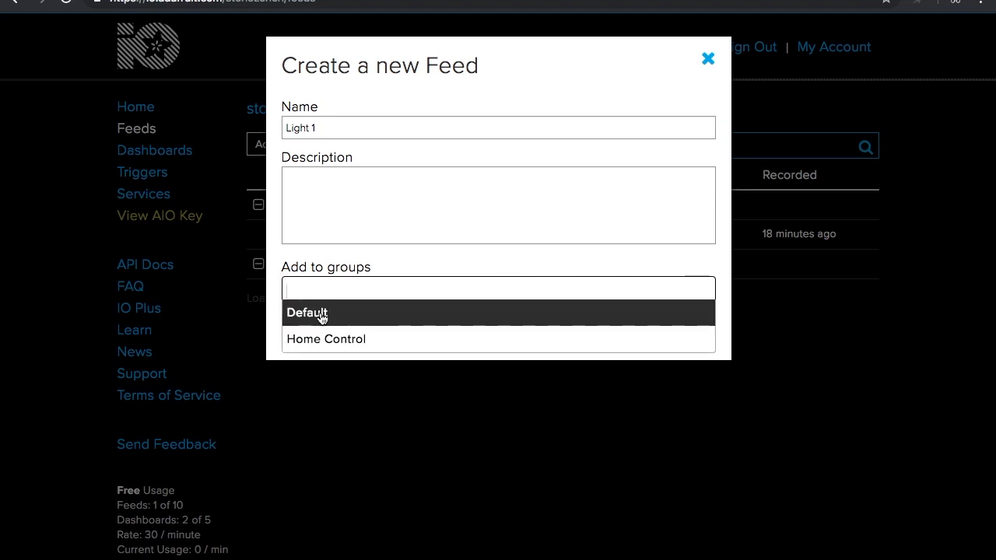
{"action": "left_click", "coordinate": [329, 340]}
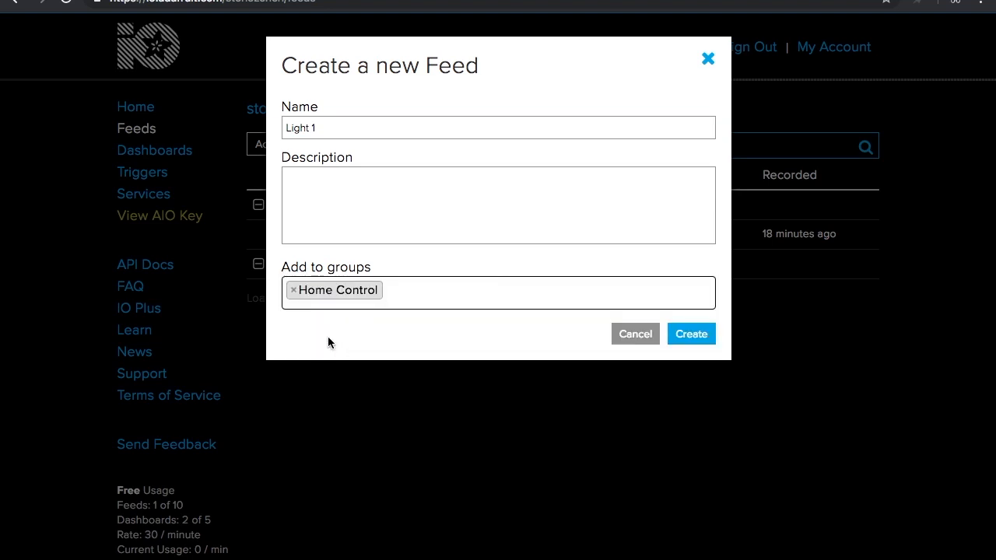
{"action": "left_click", "coordinate": [689, 334]}
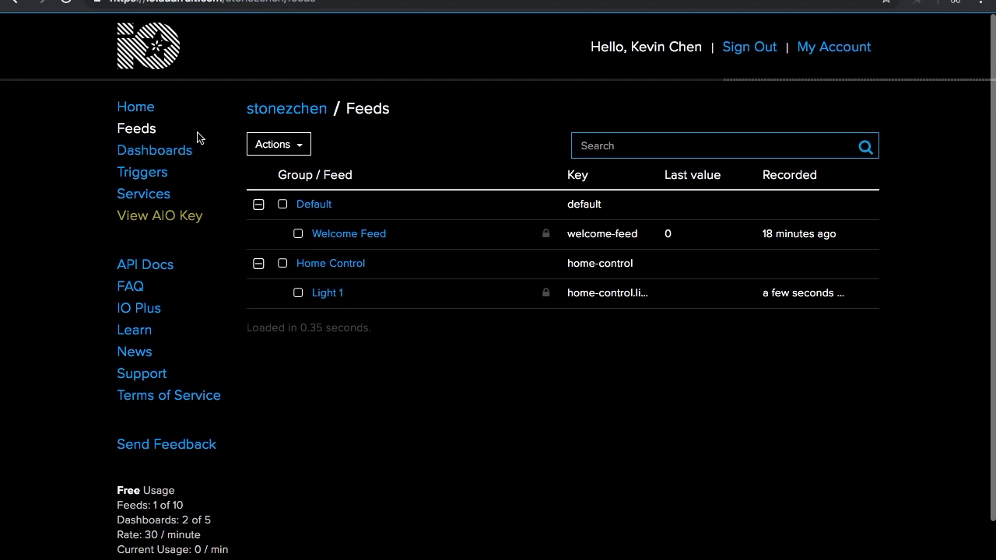
Create a new dashboard named "Home control center" with an empty description.
{"action": "left_click", "coordinate": [173, 158]}
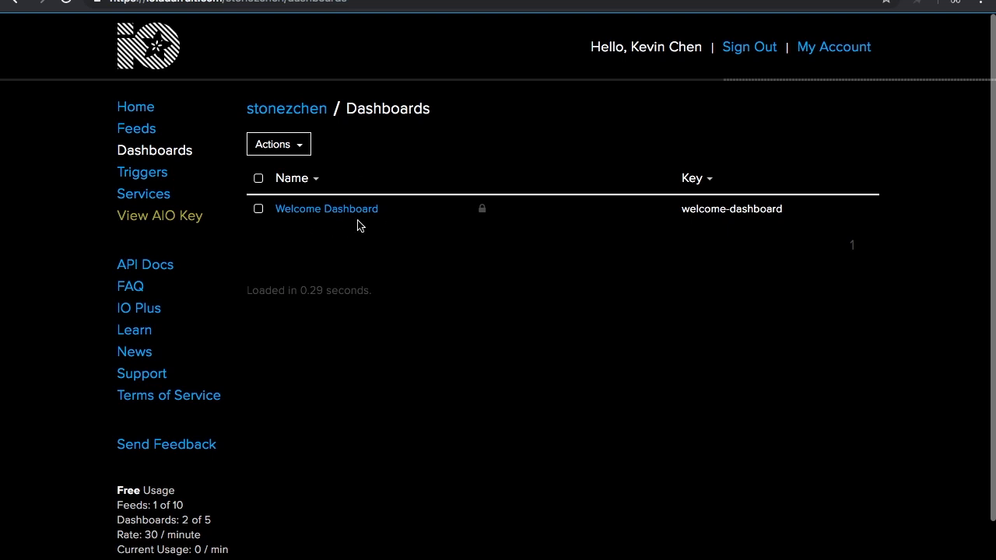
{"action": "left_click", "coordinate": [298, 148]}
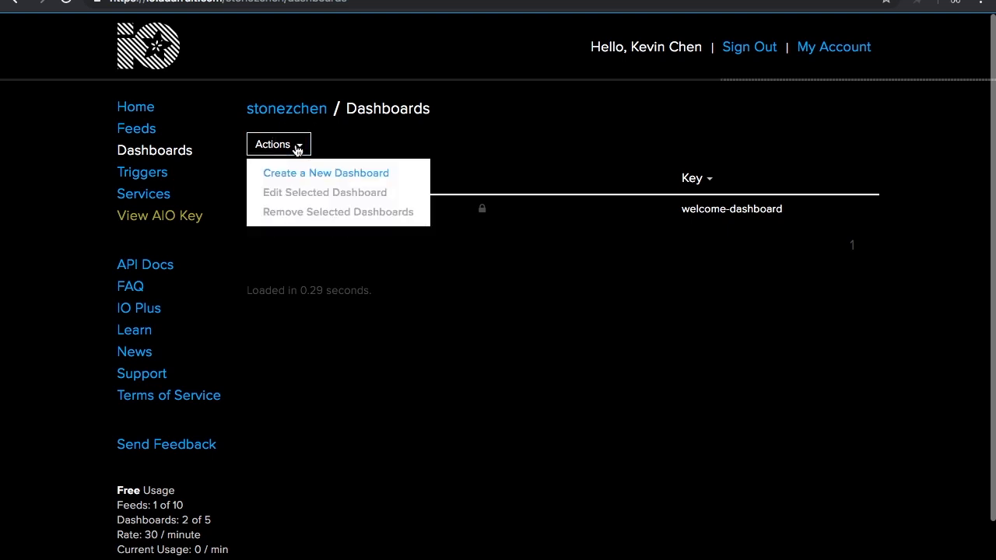
{"action": "left_click", "coordinate": [334, 173]}
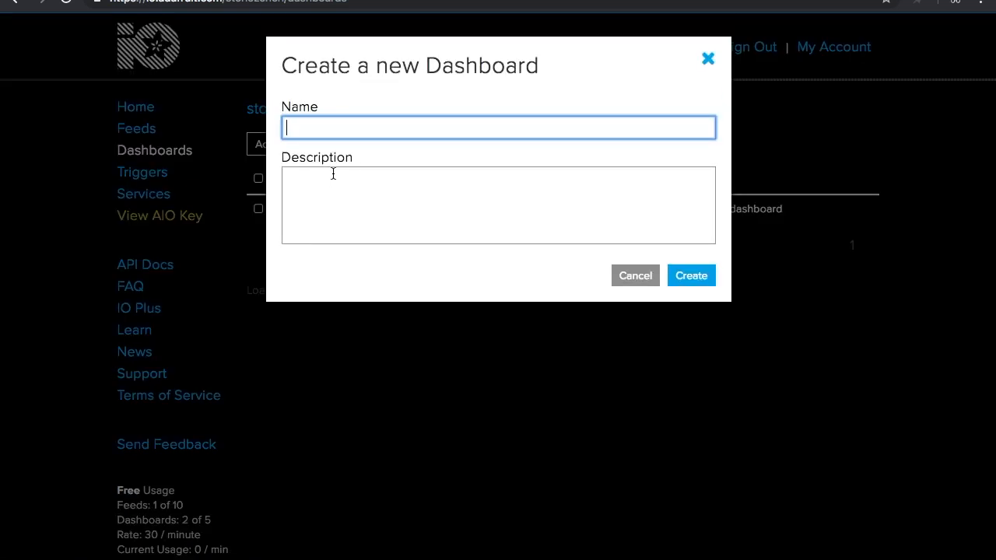
{"action": "type", "text": "Home "}
{"action": "type", "text": "contorl"}
{"action": "key", "text": "BackSpace"}
{"action": "key", "text": "BackSpace"}
{"action": "key", "text": "BackSpace"}
{"action": "key", "text": "BackSpace"}
{"action": "type", "text": "rol center"}
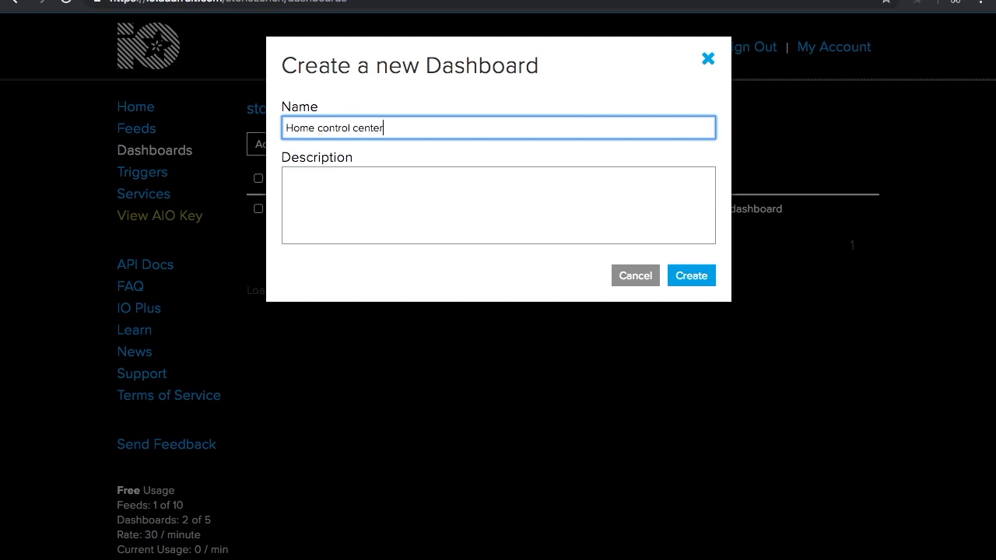
{"action": "left_click", "coordinate": [411, 195]}
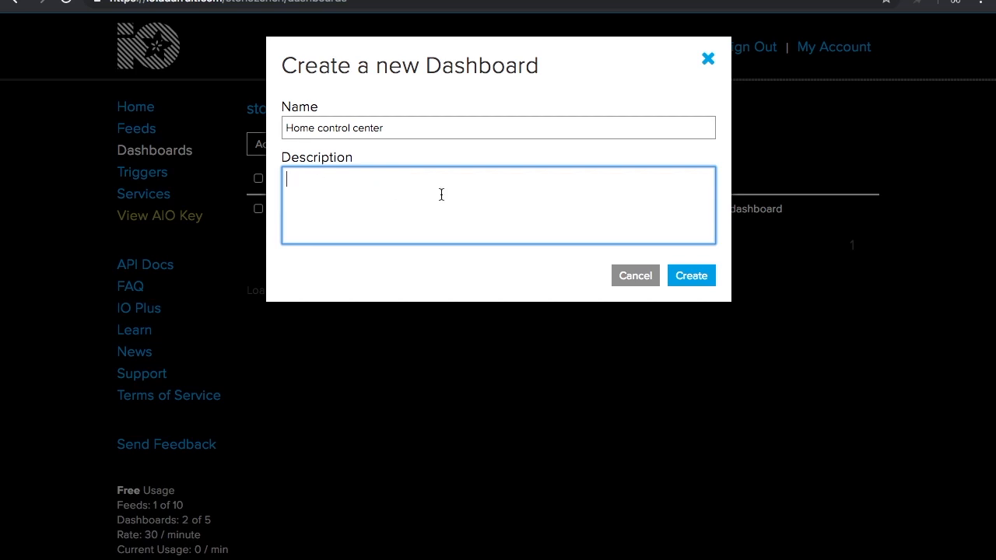
{"action": "left_click", "coordinate": [690, 278]}
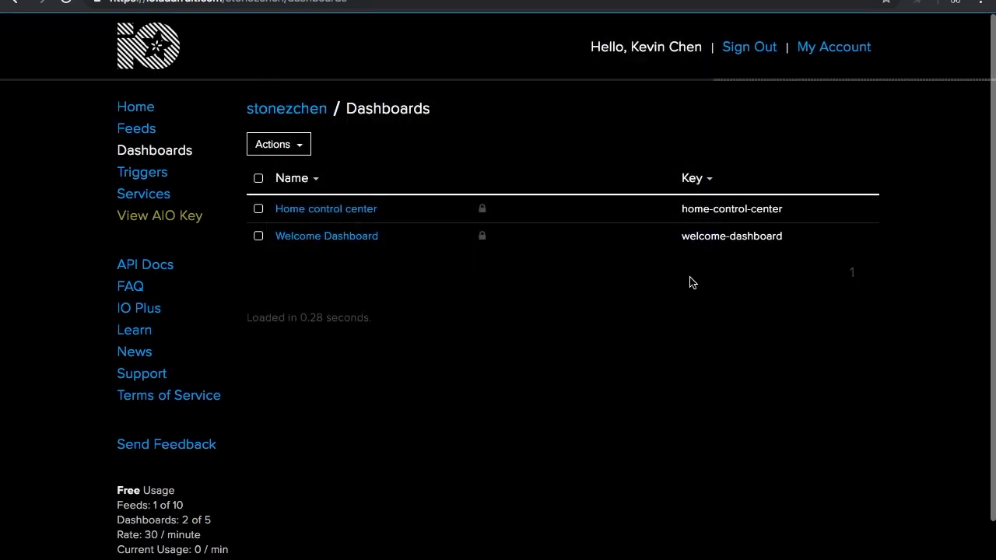
In the Home control center dashboard, start a new toggle block and link it to the Light 1 feed.
{"action": "left_click", "coordinate": [344, 210]}
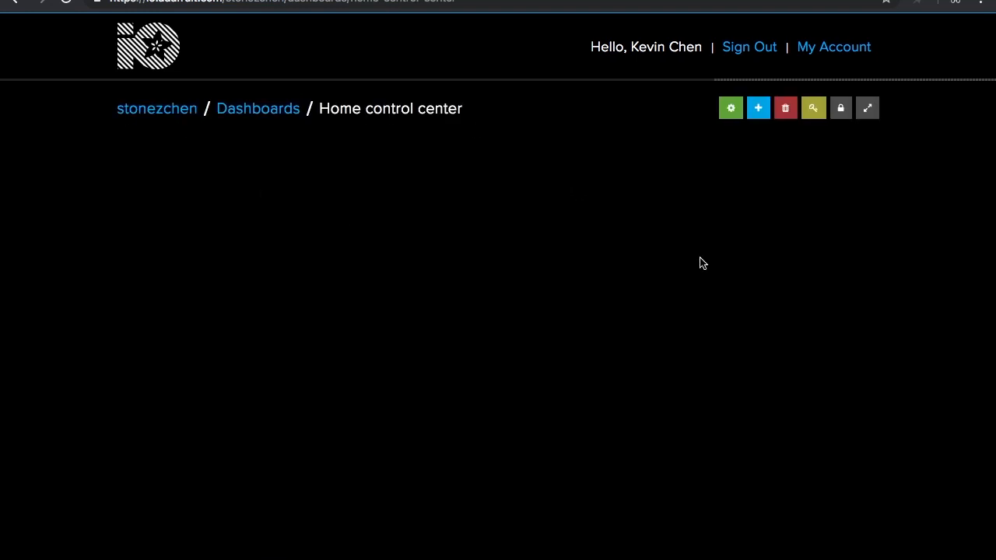
{"action": "left_click", "coordinate": [758, 117]}
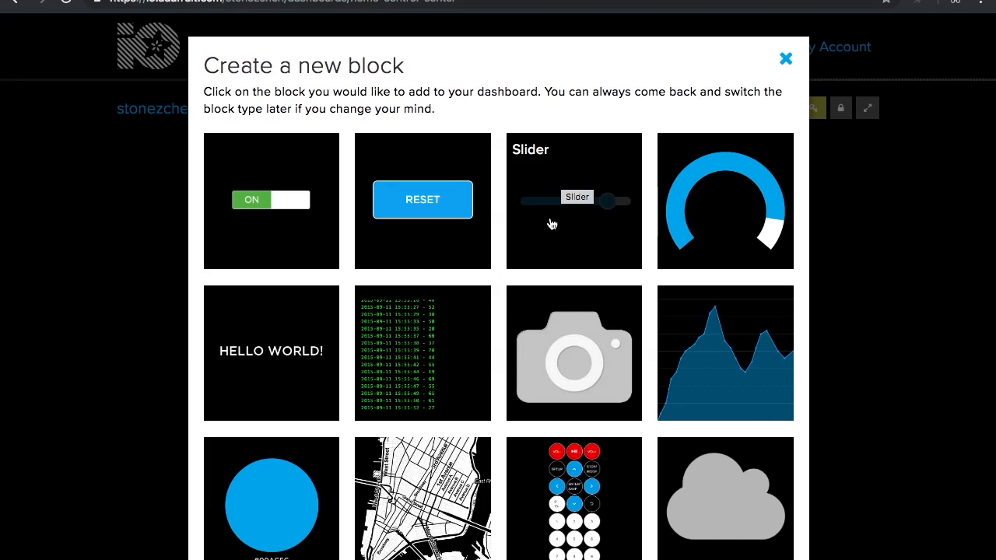
{"action": "left_click", "coordinate": [282, 208]}
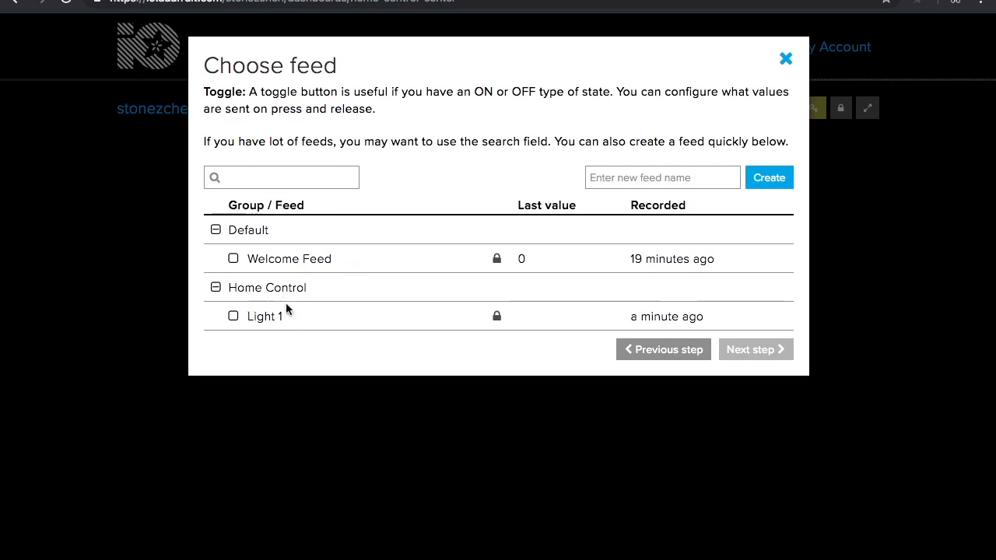
{"action": "left_click", "coordinate": [233, 317]}
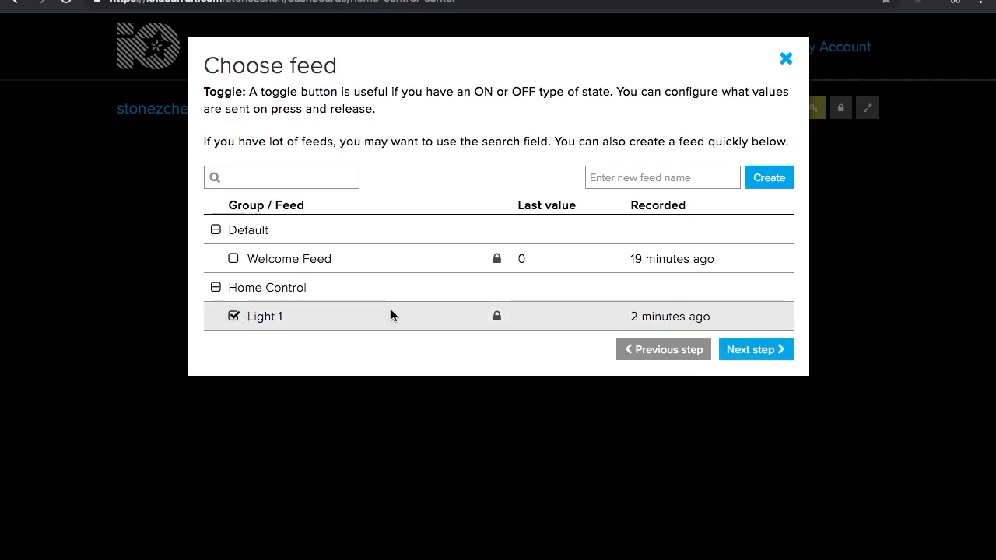
{"action": "left_click", "coordinate": [750, 351]}
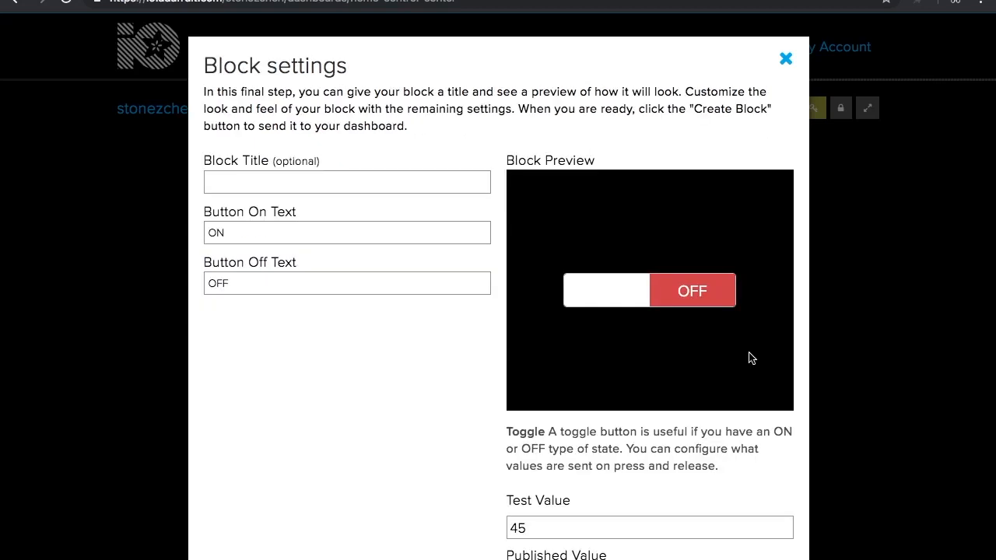
Title the toggle block "Light One" and keep ON and OFF as its button texts.
{"action": "left_click", "coordinate": [442, 187]}
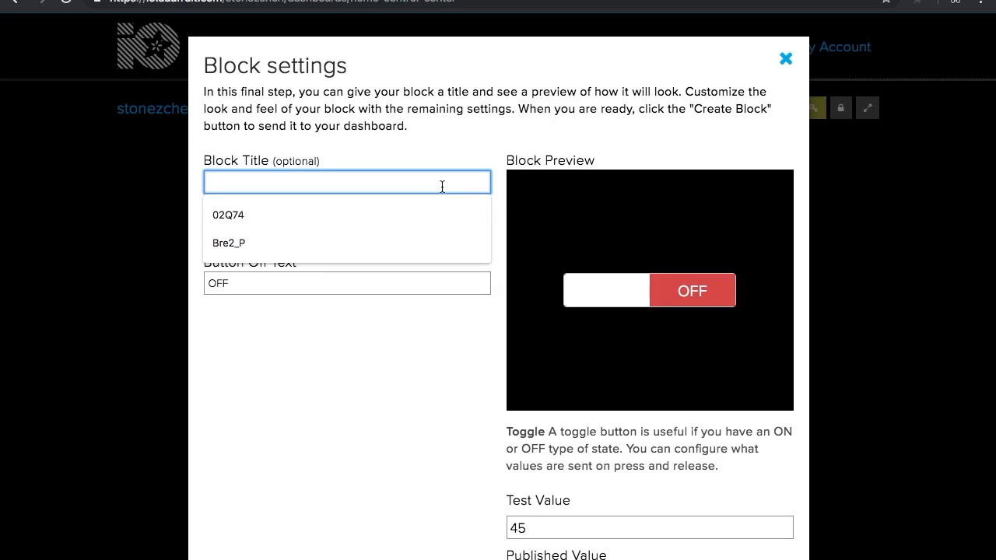
{"action": "type", "text": "Light One"}
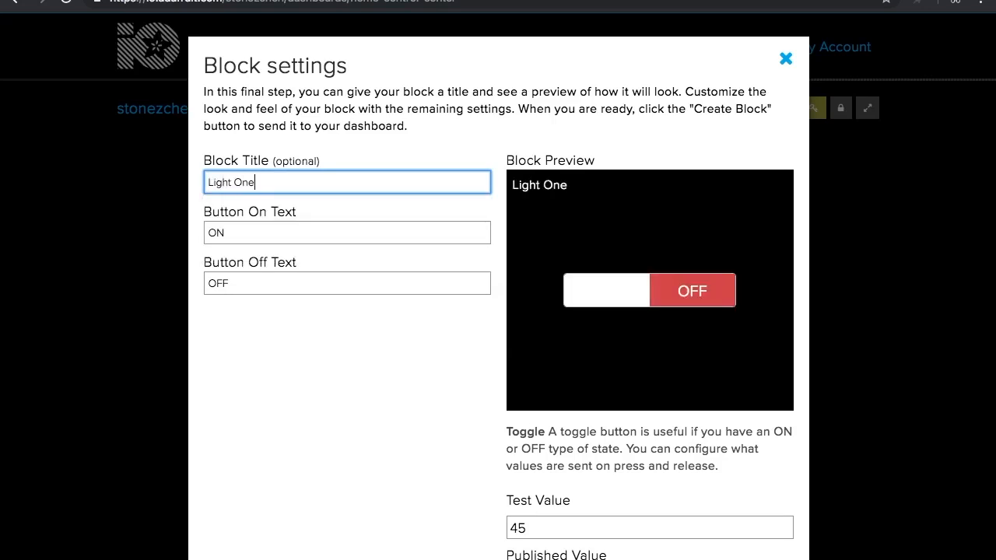
{"action": "left_click", "coordinate": [251, 232]}
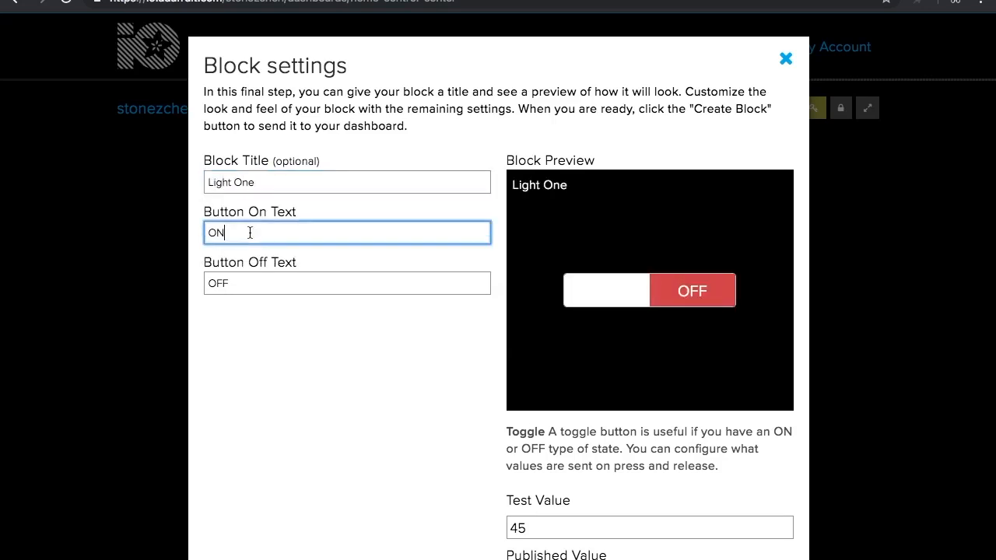
{"action": "left_click", "coordinate": [250, 286]}
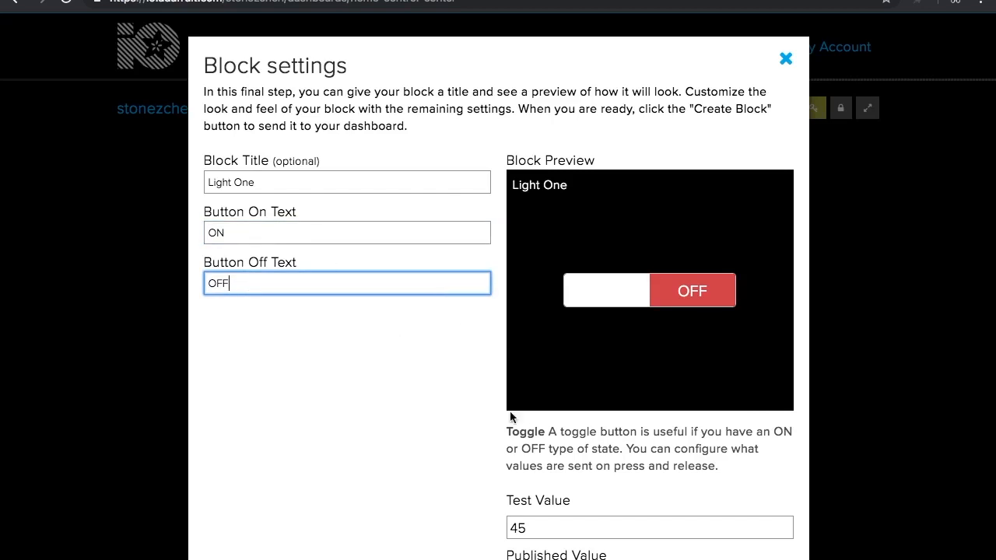
Test the toggle's ON and OFF states in the block preview and create the block on the dashboard.
{"action": "scroll", "coordinate": [509, 411], "scroll_direction": "down", "scroll_amount": 2}
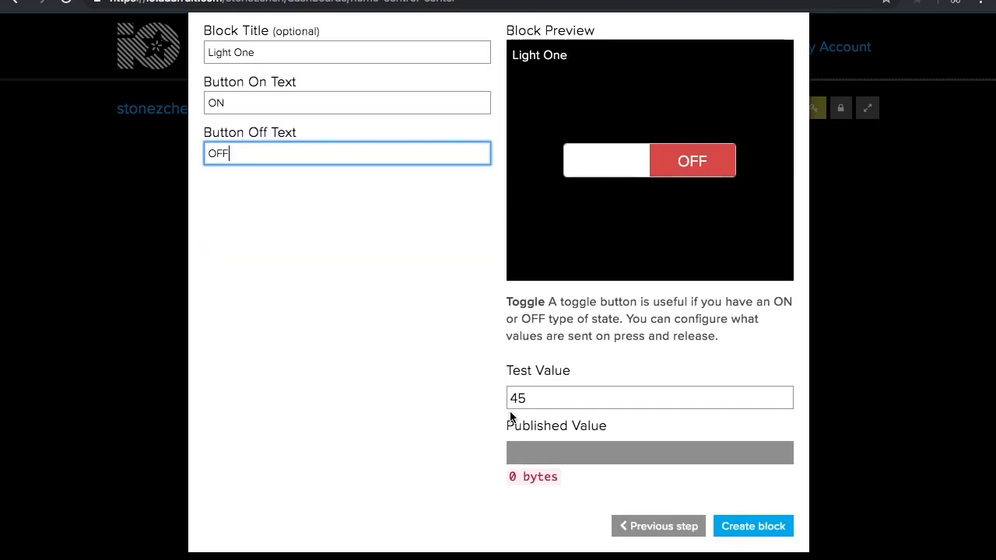
{"action": "left_click", "coordinate": [674, 158]}
{"action": "left_click", "coordinate": [605, 161]}
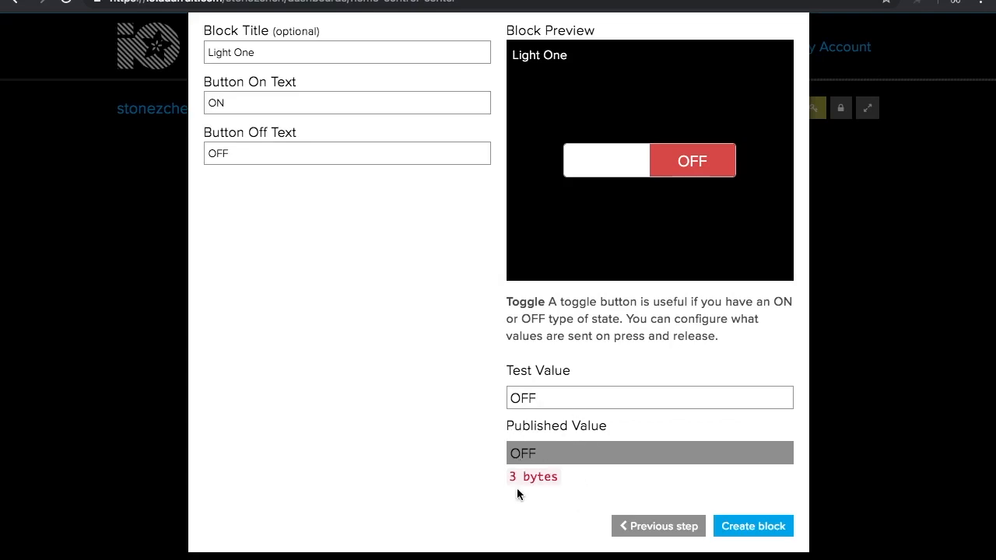
{"action": "left_click", "coordinate": [615, 173]}
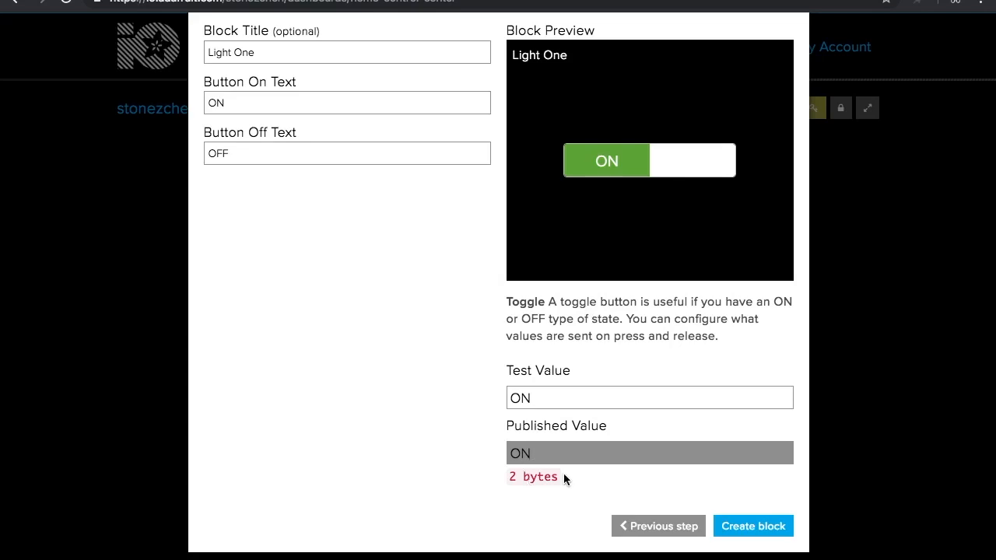
{"action": "left_click", "coordinate": [753, 527]}
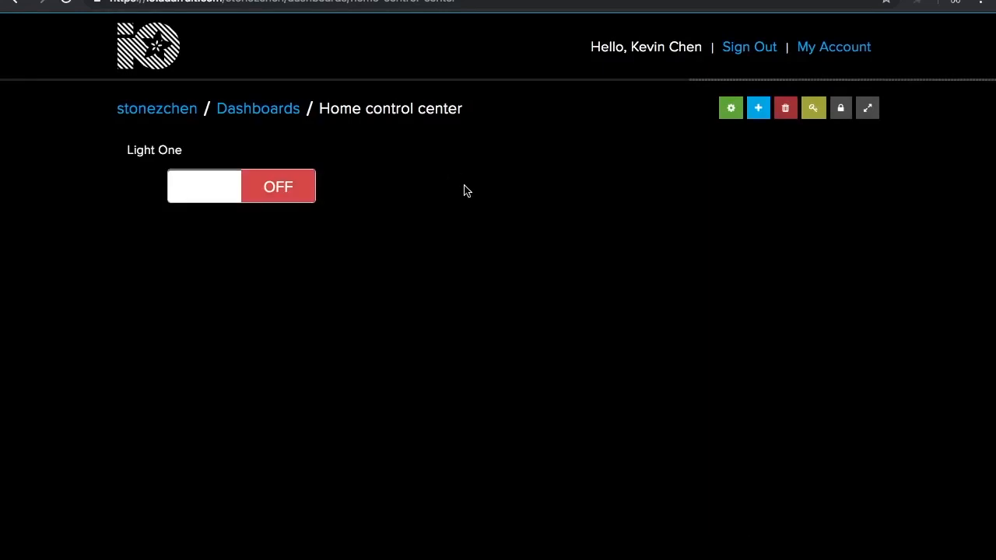
Go from the dashboard to the account's profile page and check the feeds list.
{"action": "left_click", "coordinate": [189, 111]}
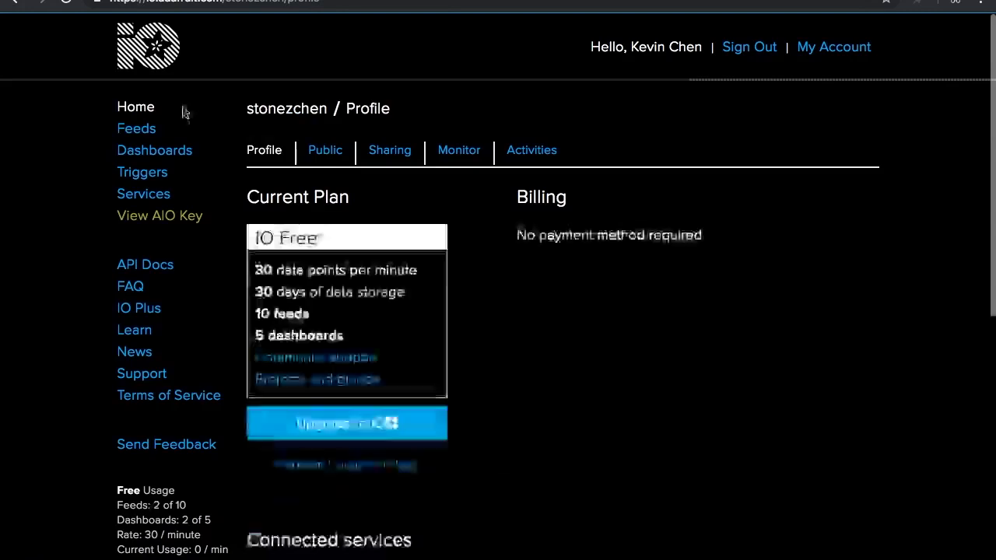
{"action": "left_click", "coordinate": [143, 133]}
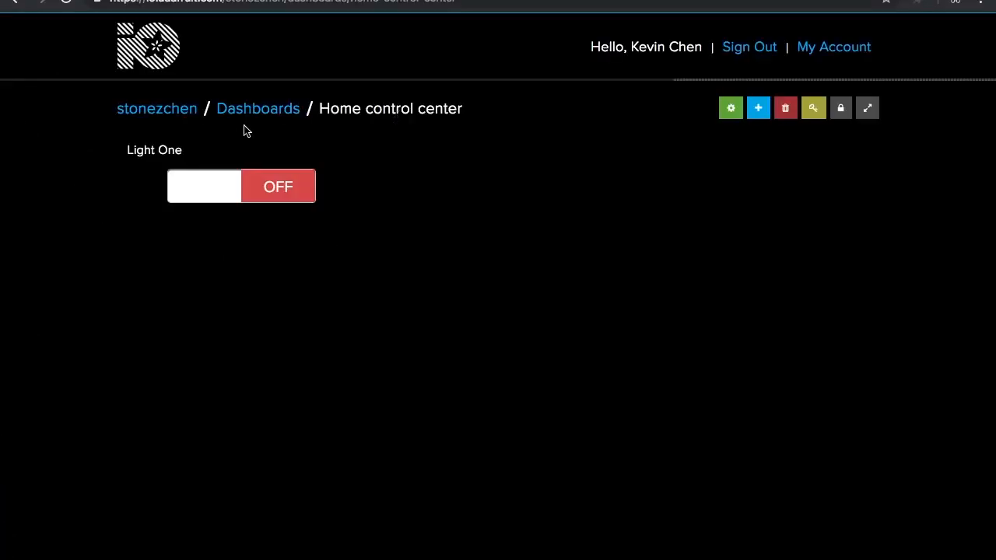
Examine the Light One block's linked feed and settings in dashboard edit mode, and leave without saving.
{"action": "left_click", "coordinate": [730, 111]}
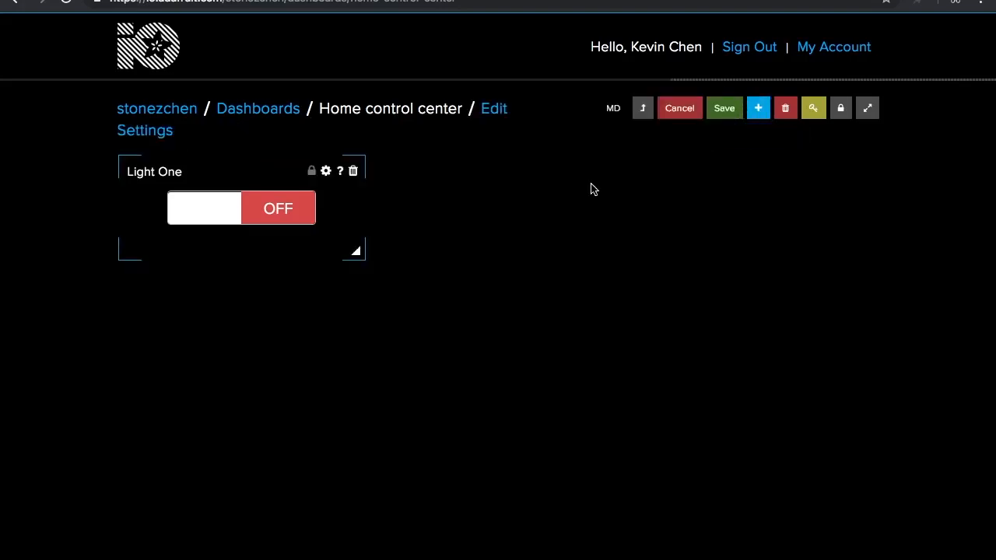
{"action": "left_click", "coordinate": [326, 172]}
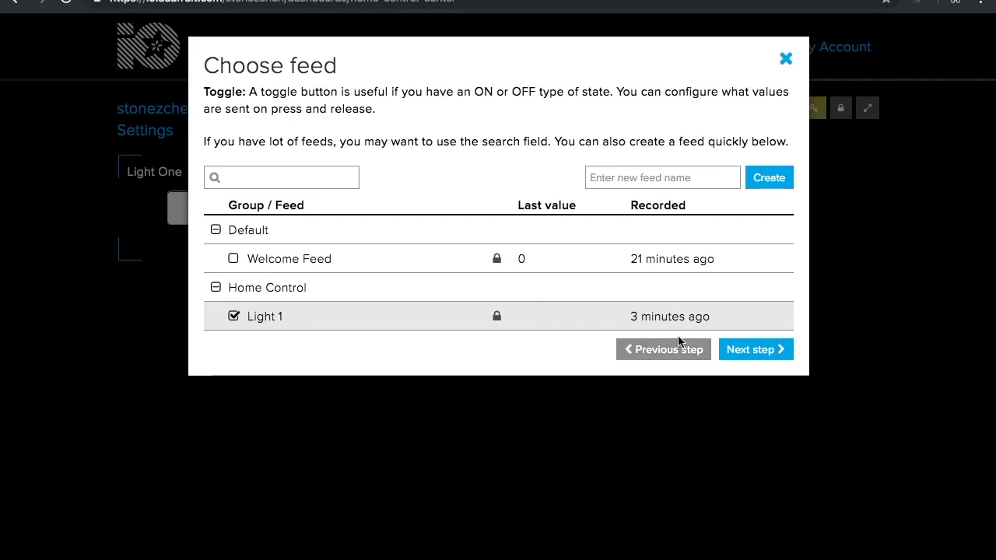
{"action": "left_click", "coordinate": [738, 355]}
{"action": "scroll", "coordinate": [411, 393], "scroll_direction": "down", "scroll_amount": 2}
{"action": "scroll", "coordinate": [411, 393], "scroll_direction": "up", "scroll_amount": 2}
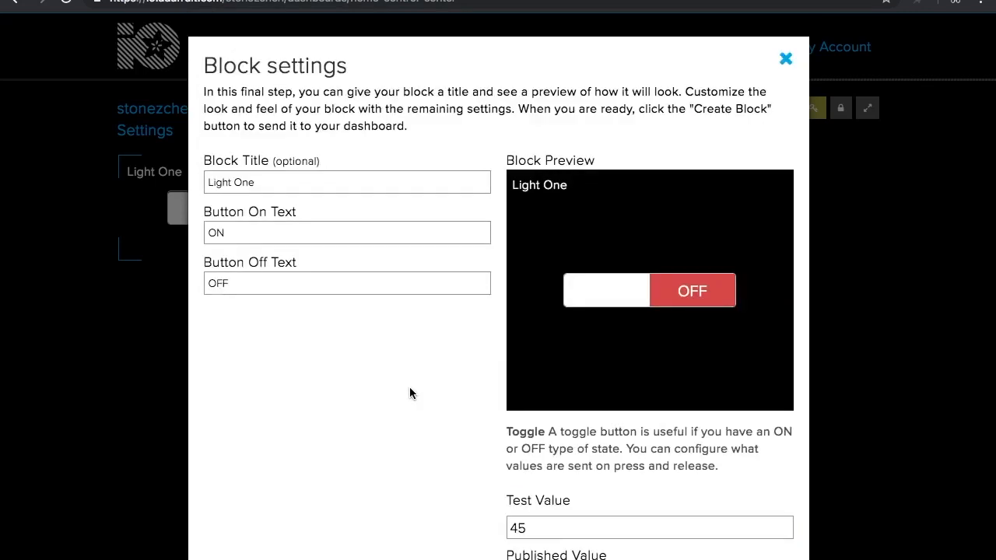
{"action": "scroll", "coordinate": [410, 392], "scroll_direction": "down", "scroll_amount": 2}
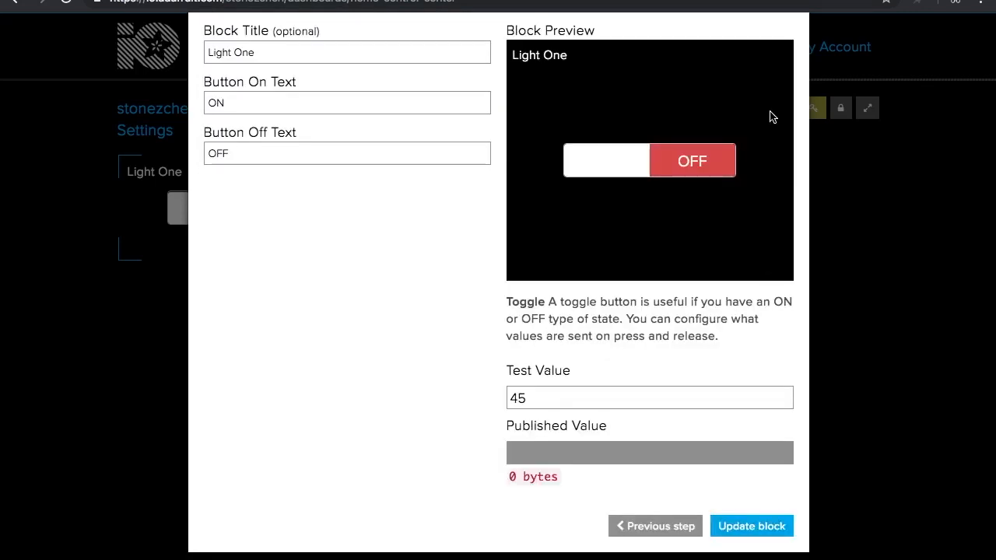
{"action": "scroll", "coordinate": [770, 115], "scroll_direction": "up", "scroll_amount": 2}
{"action": "left_click", "coordinate": [782, 57]}
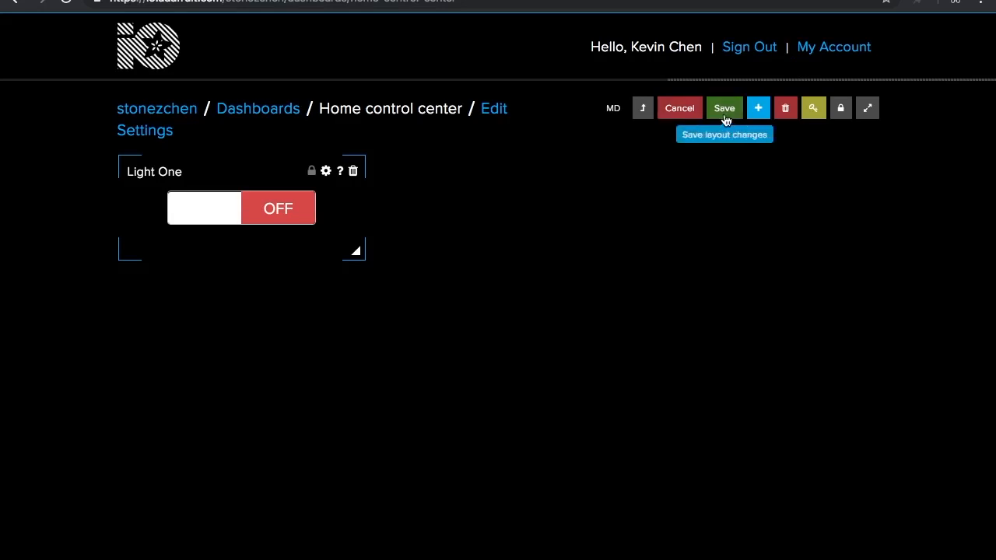
{"action": "left_click", "coordinate": [678, 120]}
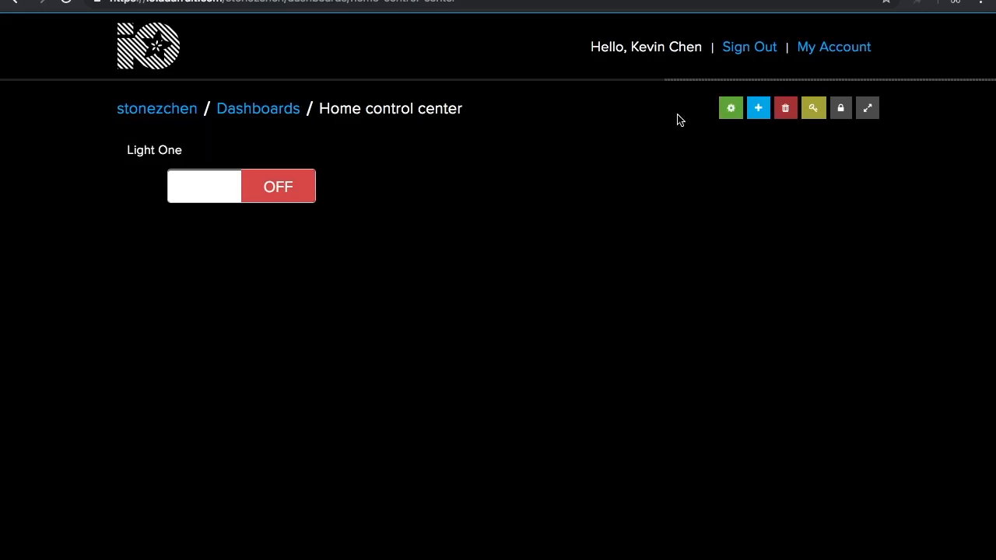